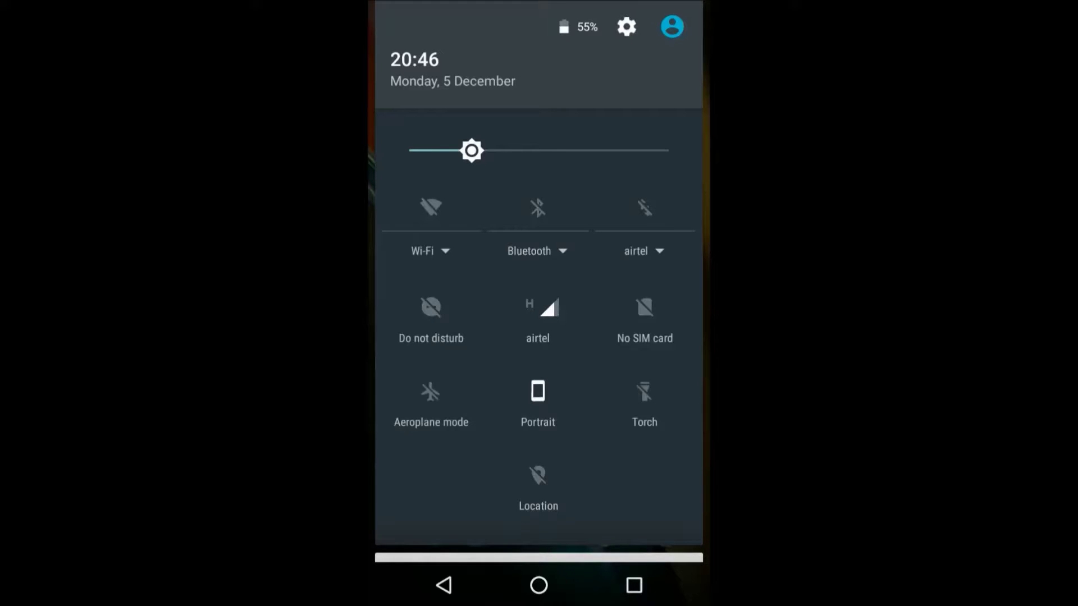
- Long-press the Quick Settings gear to unlock the System UI Tuner
{"action": "left_click", "coordinate": [626, 26]}
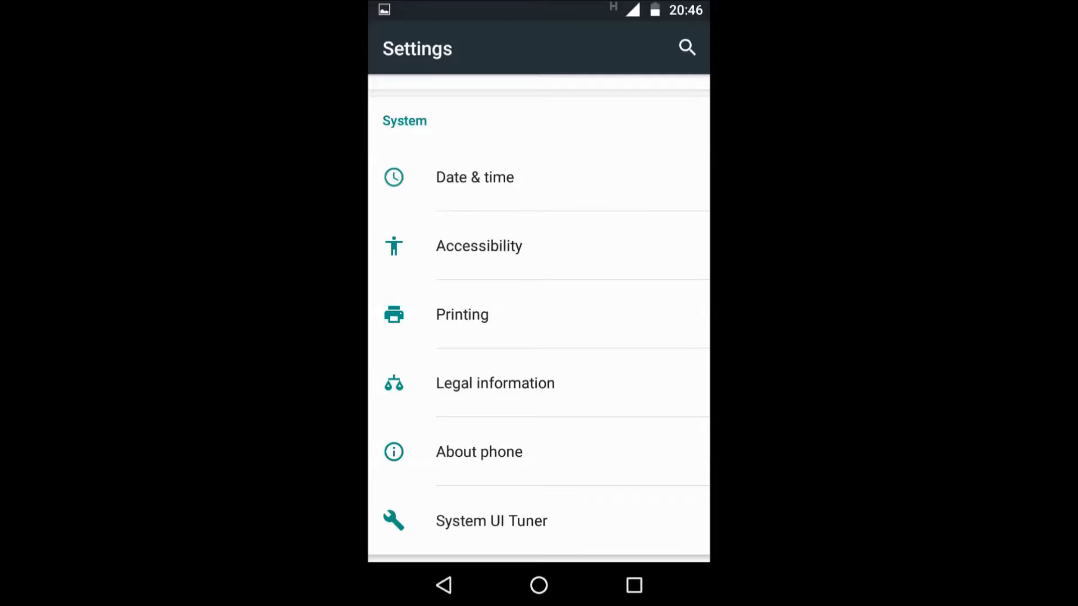
- Open System UI Tuner from the System section of Settings
{"action": "left_click", "coordinate": [492, 520]}
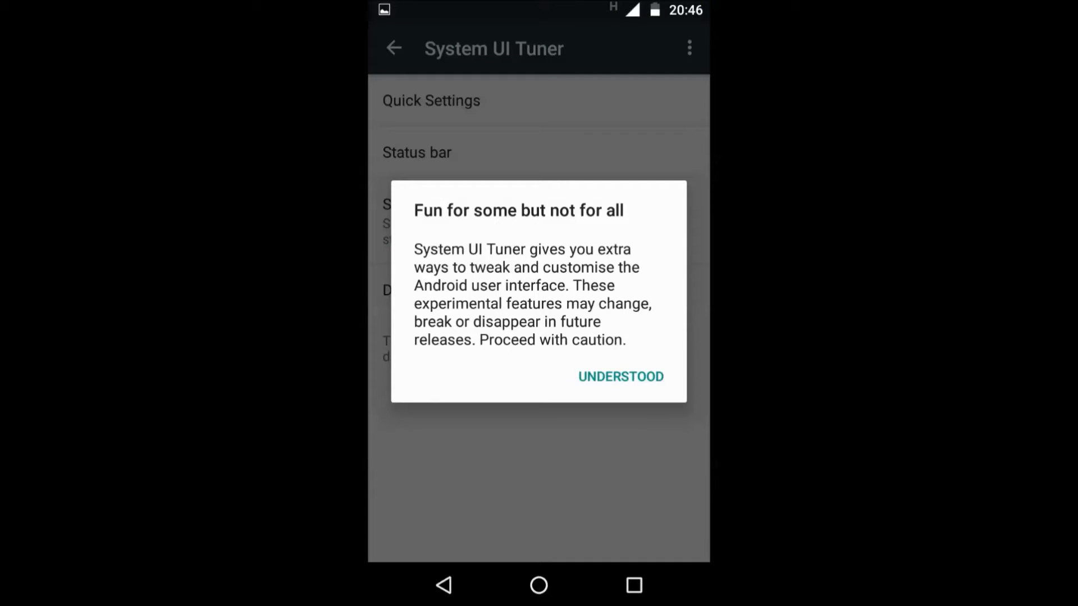
- Accept the System UI Tuner experimental-features warning with UNDERSTOOD
{"action": "left_click", "coordinate": [621, 376]}
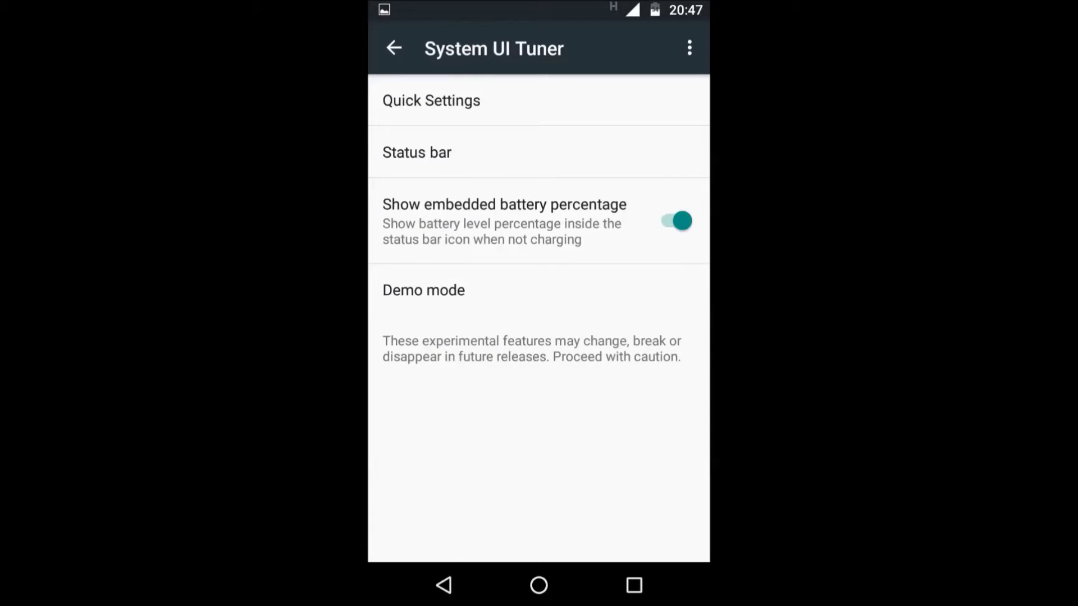